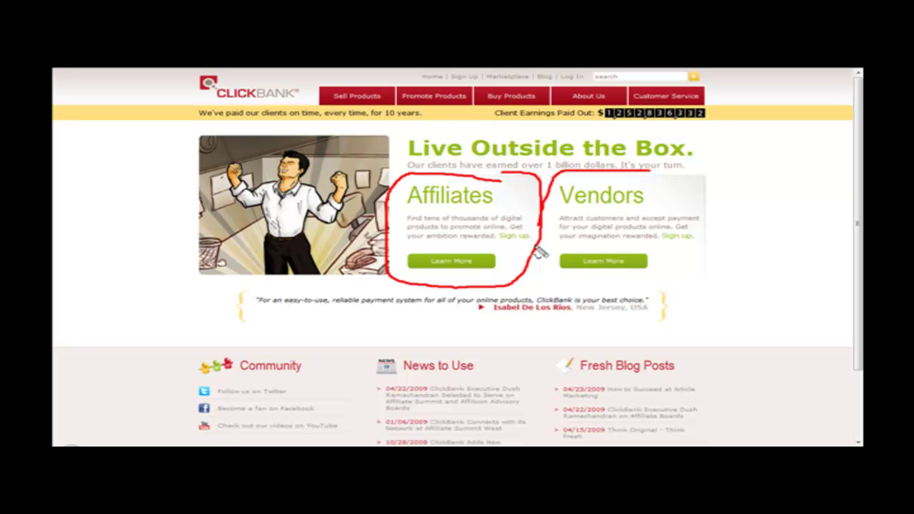
left_click_drag(639, 292, 671, 185)
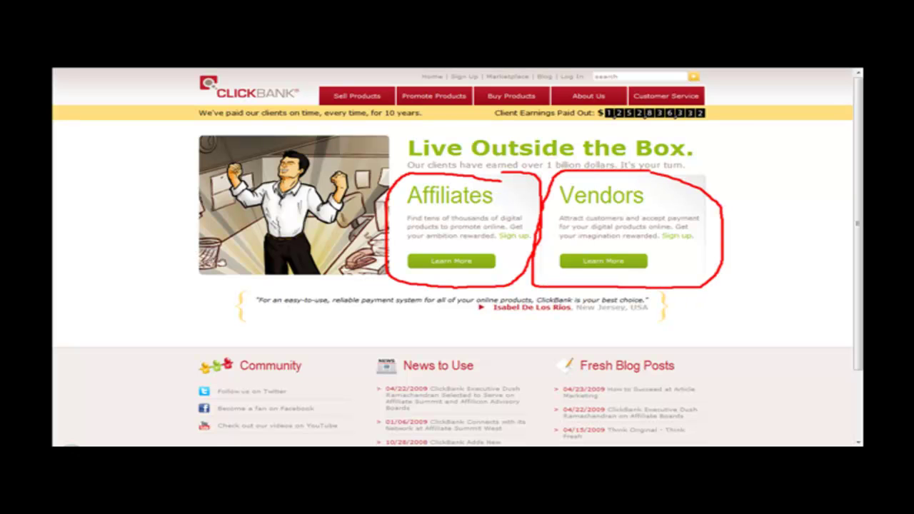
key("ctrl+shift+d")
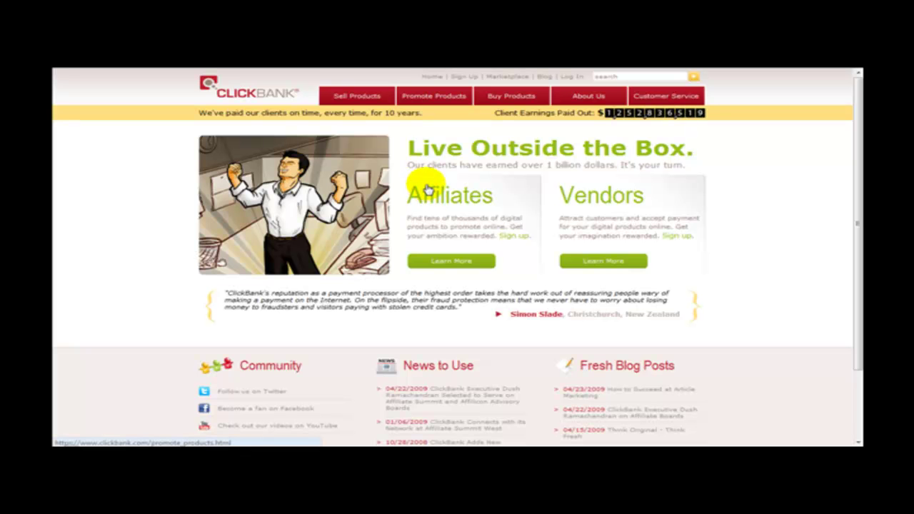
scroll(853, 193, "down", 3)
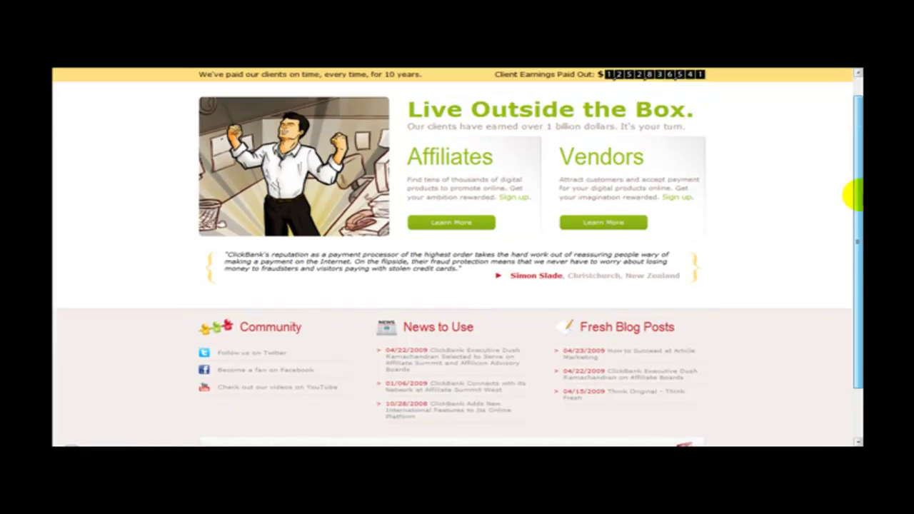
scroll(852, 194, "up", 3)
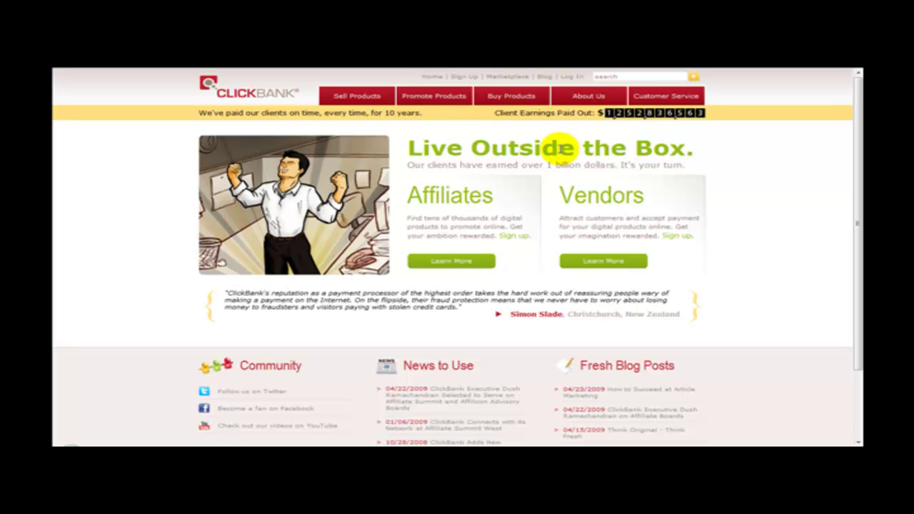
Open the affiliate sign-up form and look over its payment address and contact fields
left_click(520, 242)
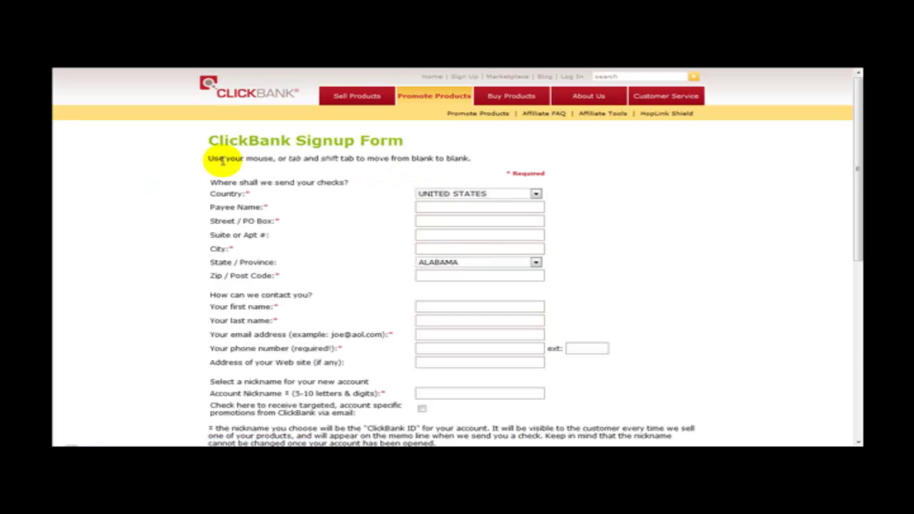
scroll(214, 161, "down", 5)
scroll(266, 293, "up", 5)
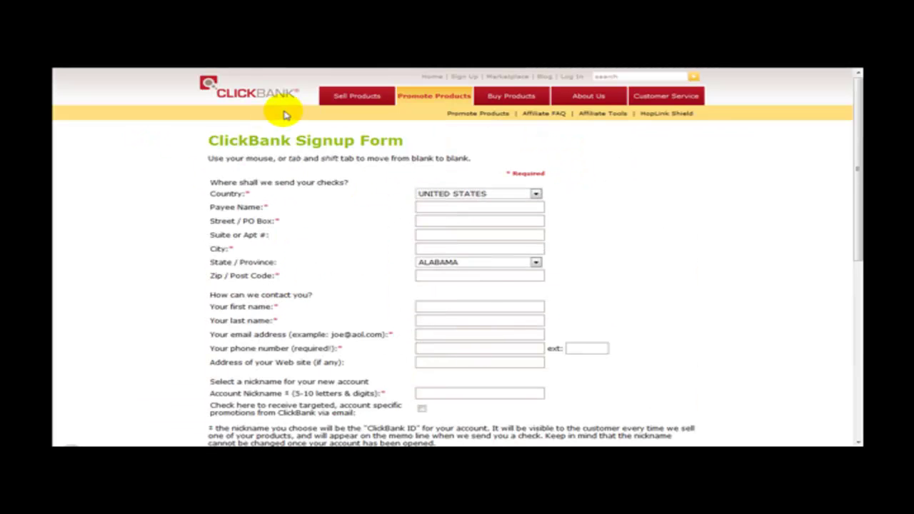
scroll(336, 312, "down", 5)
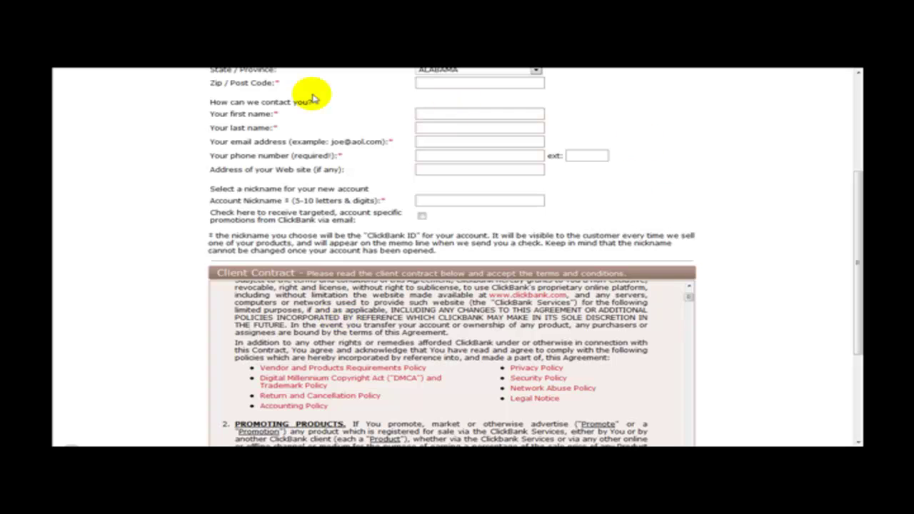
scroll(258, 227, "up", 5)
scroll(486, 249, "down", 3)
scroll(418, 190, "up", 3)
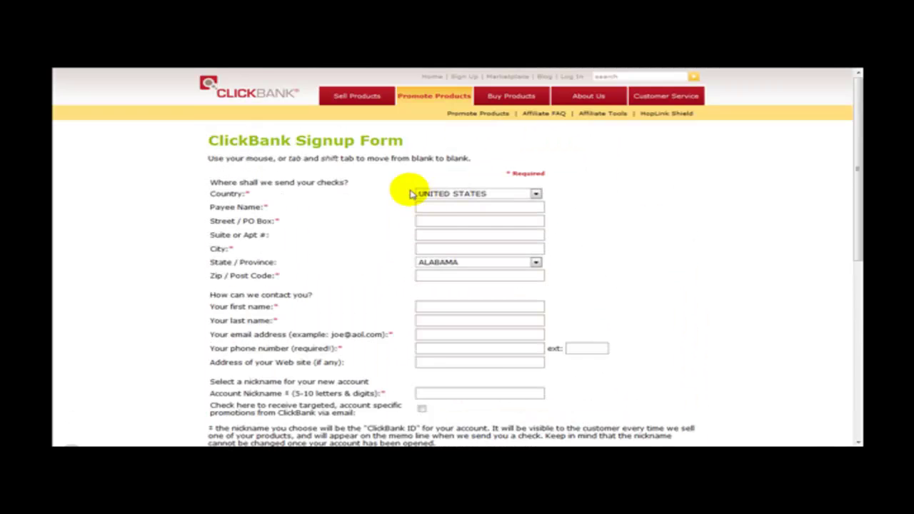
Review the sign-up form's account nickname field and client contract, and tick the agreement to the terms and conditions
scroll(400, 333, "down", 2)
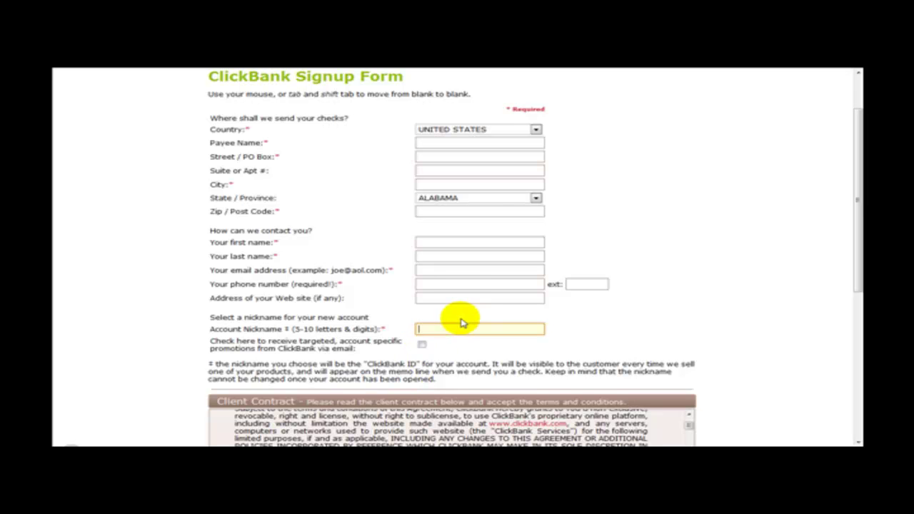
scroll(432, 228, "down", 3)
scroll(385, 278, "up", 2)
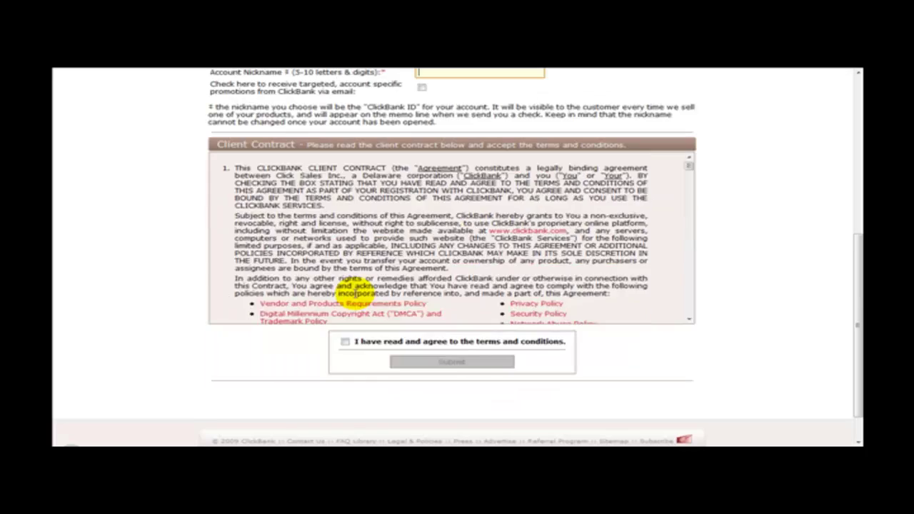
scroll(360, 275, "down", 2)
scroll(361, 275, "down", 3)
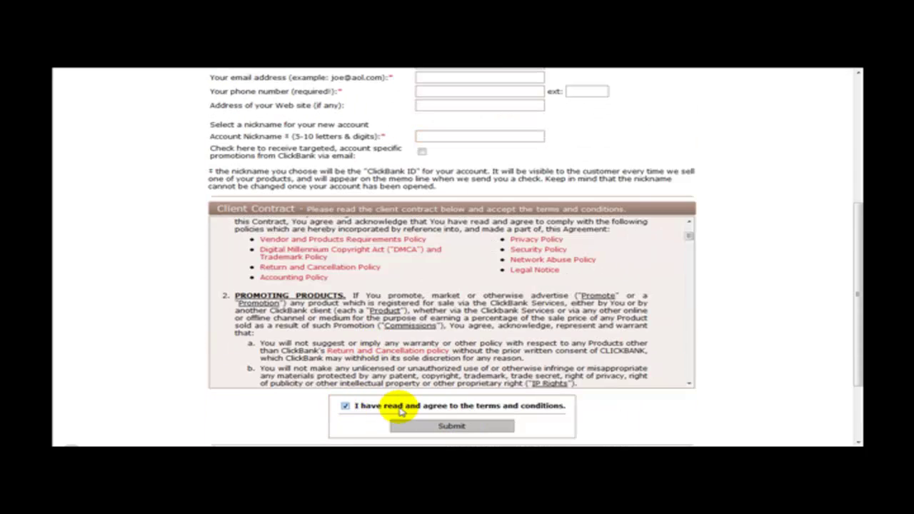
left_click_drag(856, 319, 857, 183)
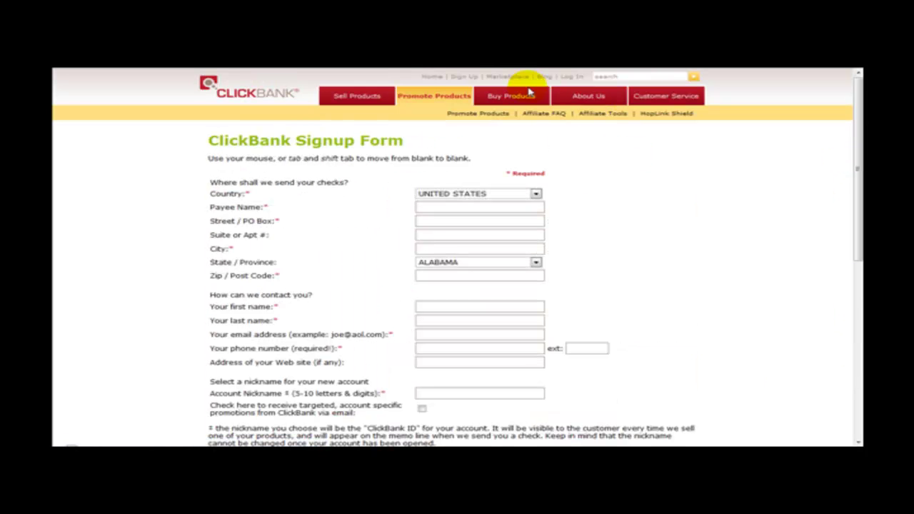
Open the ClickBank Marketplace and view the product categories available in its search filter
left_click(508, 76)
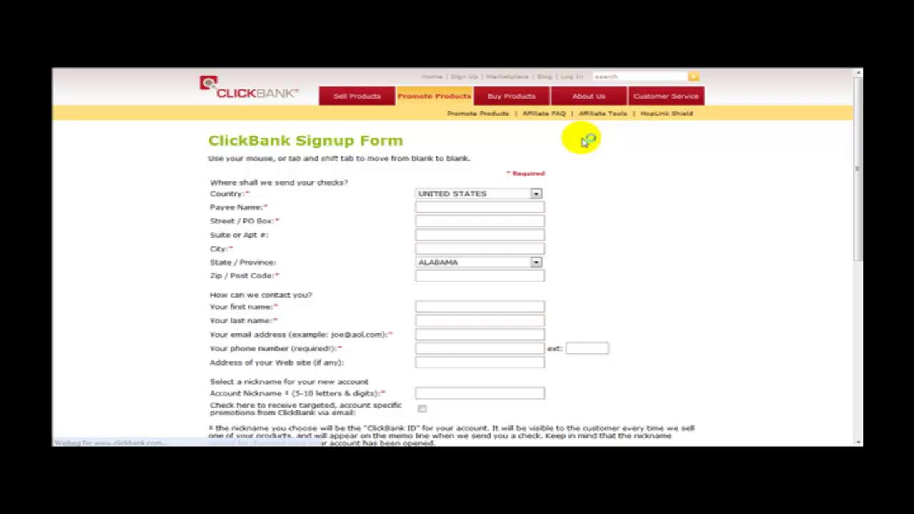
scroll(774, 272, "down", 1)
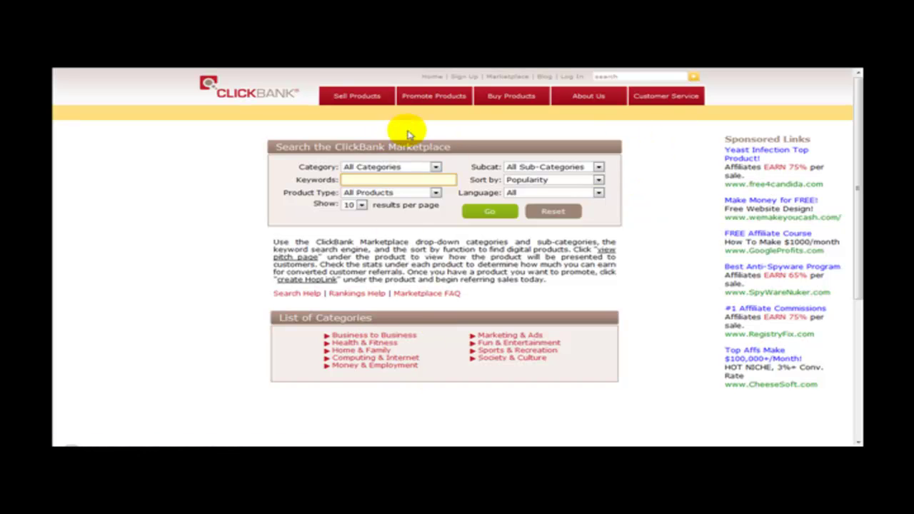
left_click(571, 77)
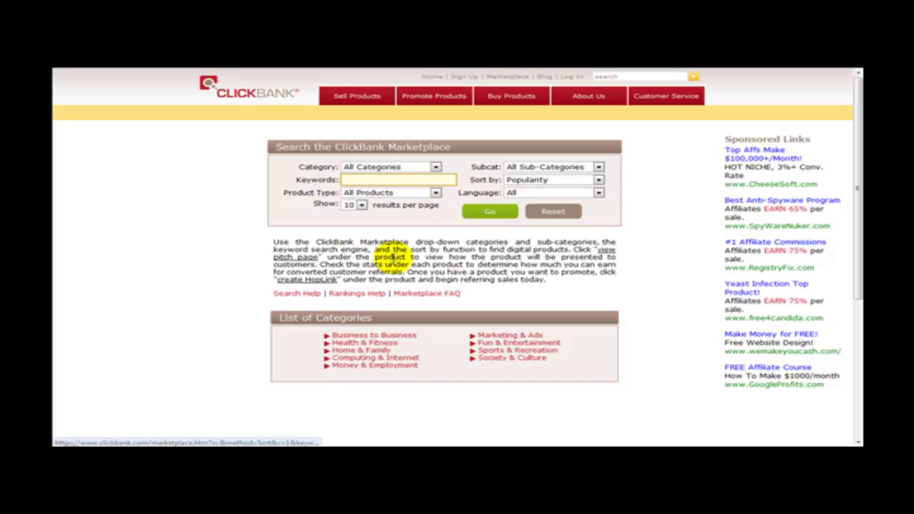
left_click(371, 167)
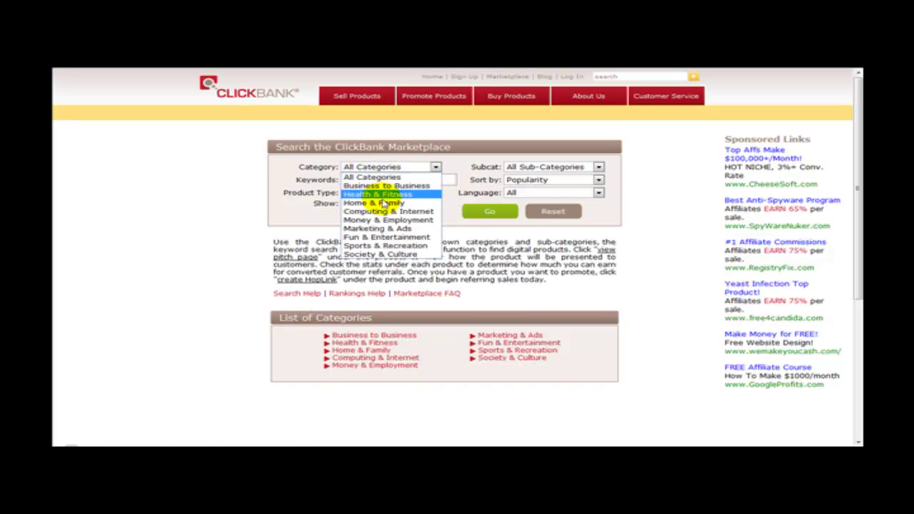
left_click(151, 203)
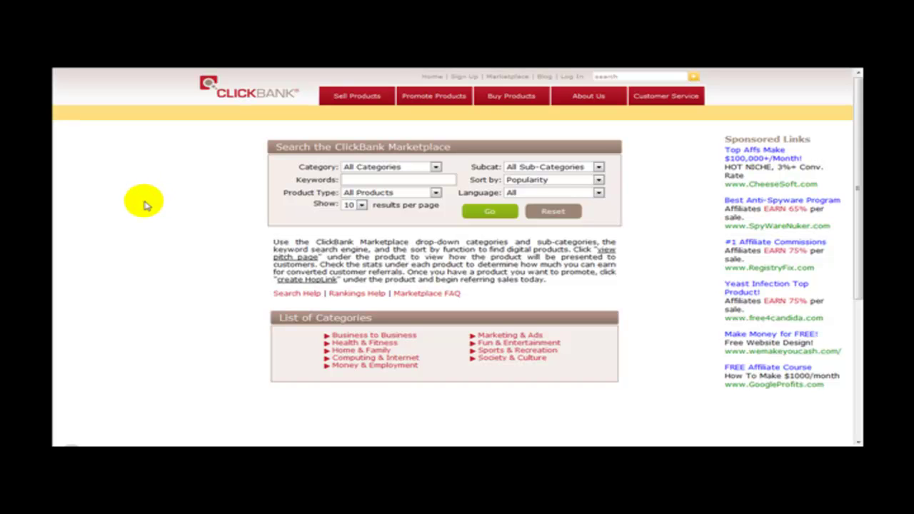
Open the Fun & Entertainment category from the category list and look through its product listings
left_click(546, 344)
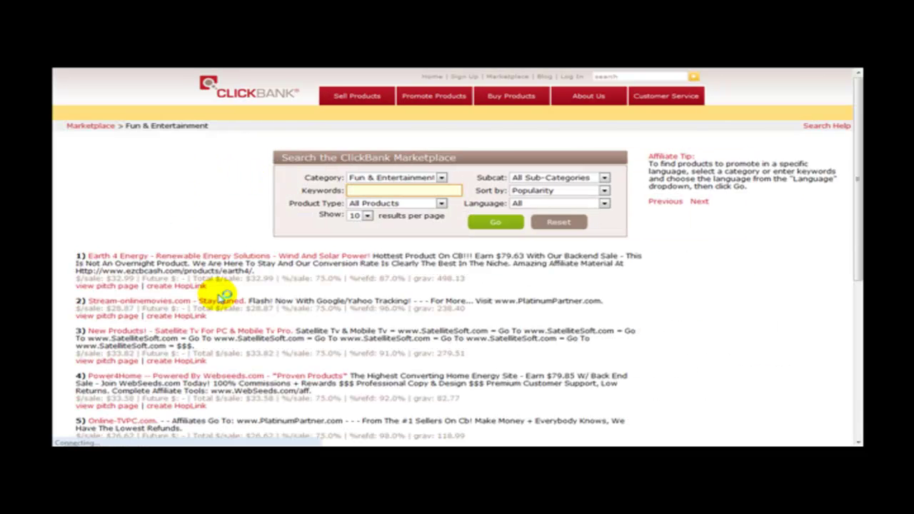
scroll(214, 296, "down", 3)
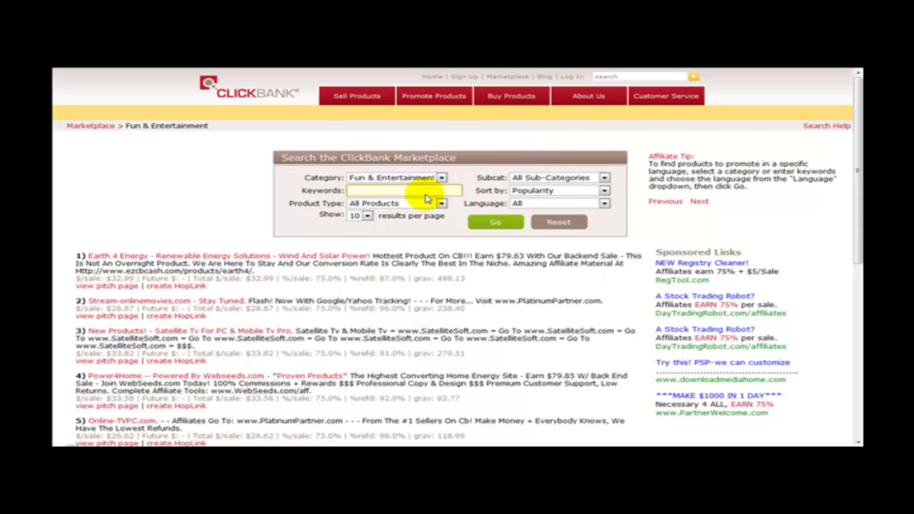
scroll(424, 196, "down", 3)
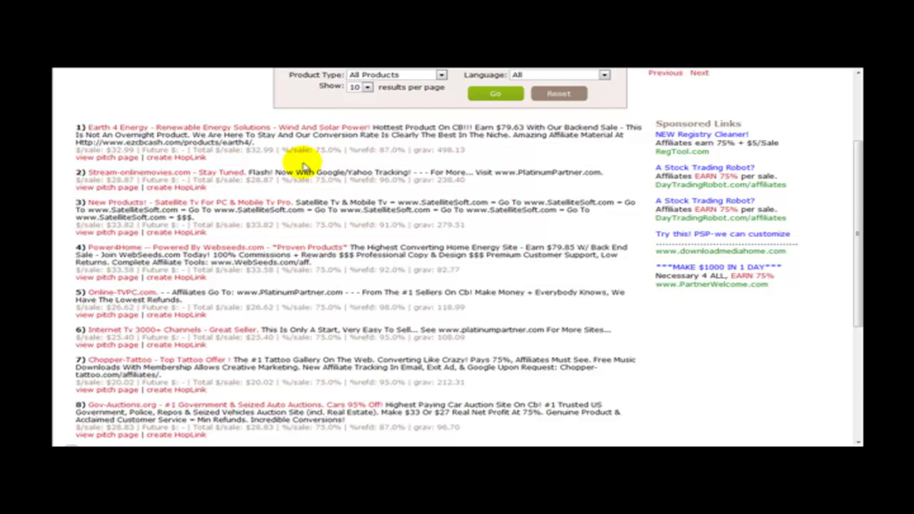
scroll(304, 160, "down", 3)
scroll(316, 153, "up", 4)
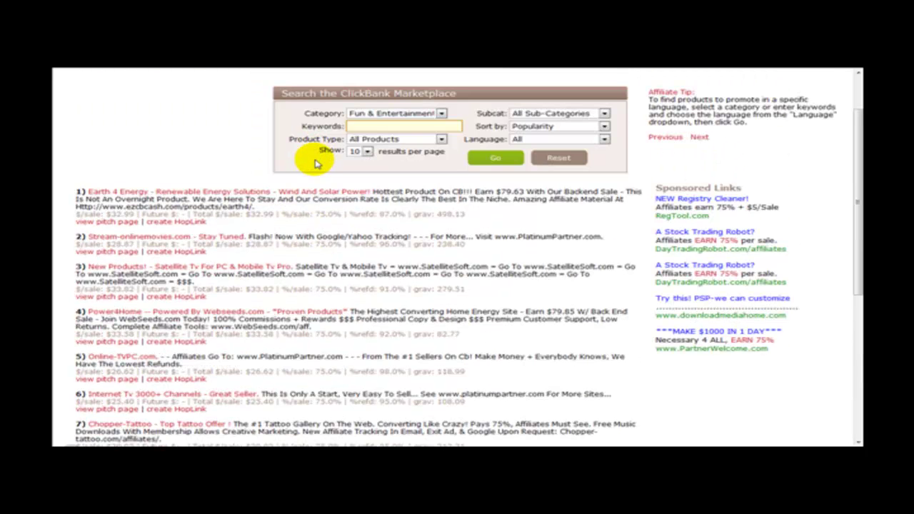
View the pitch page of the Chopper-Tattoo product and return to the Marketplace listings
scroll(321, 197, "down", 3)
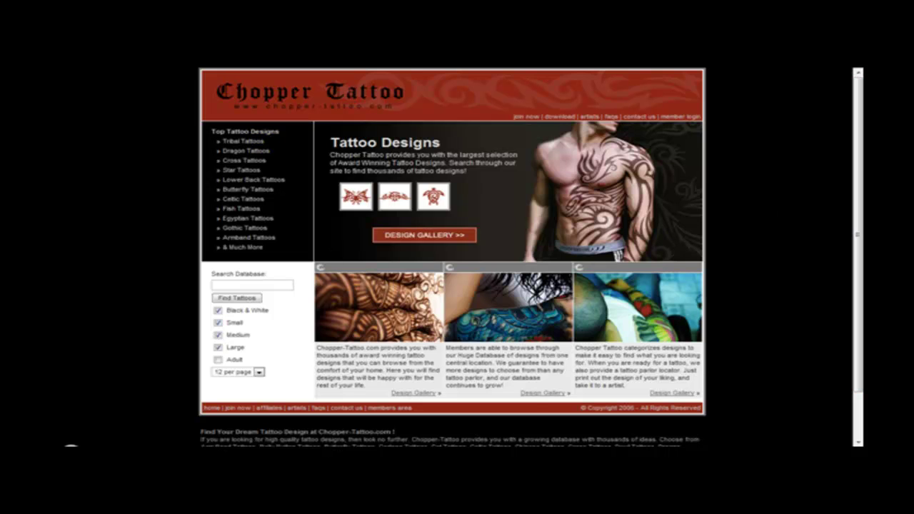
key("alt+Left")
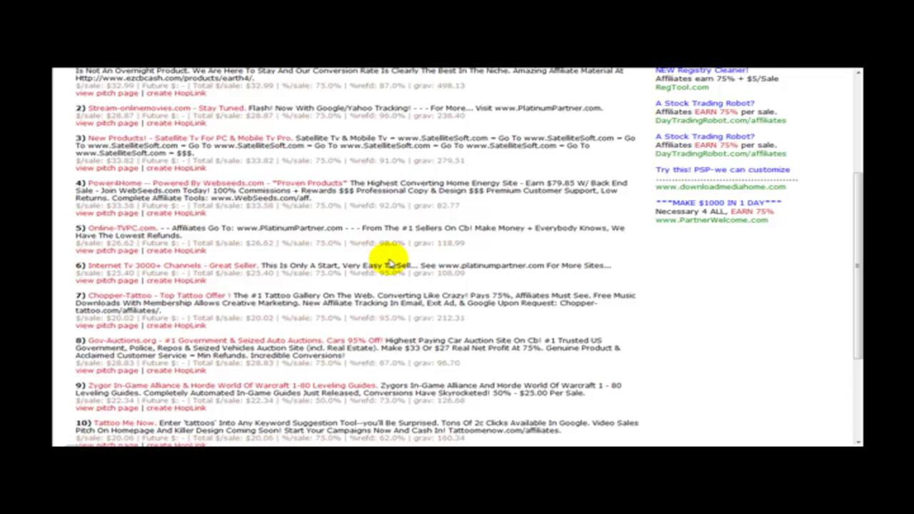
Create a HopLink for the Chopper-Tattoo product with the prefilled ClickBank nickname, leaving the optional tracking ID blank
left_click(351, 183)
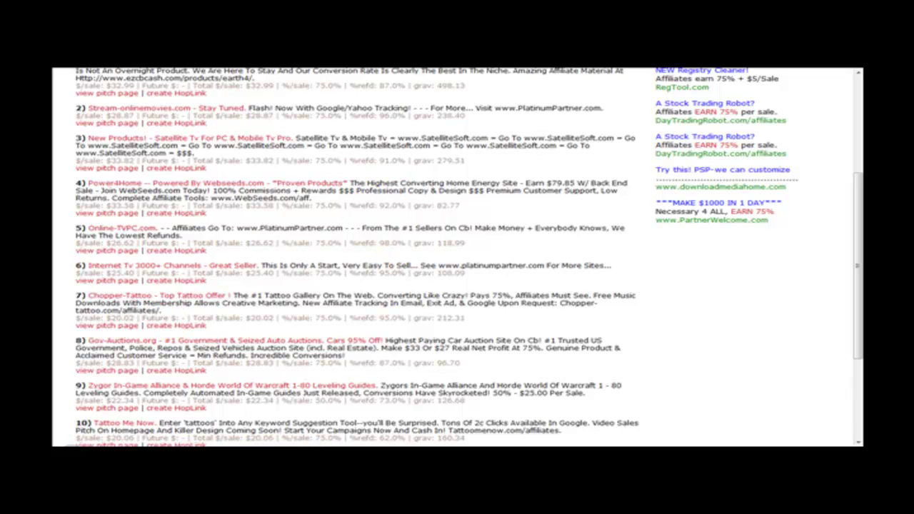
key("alt+Left")
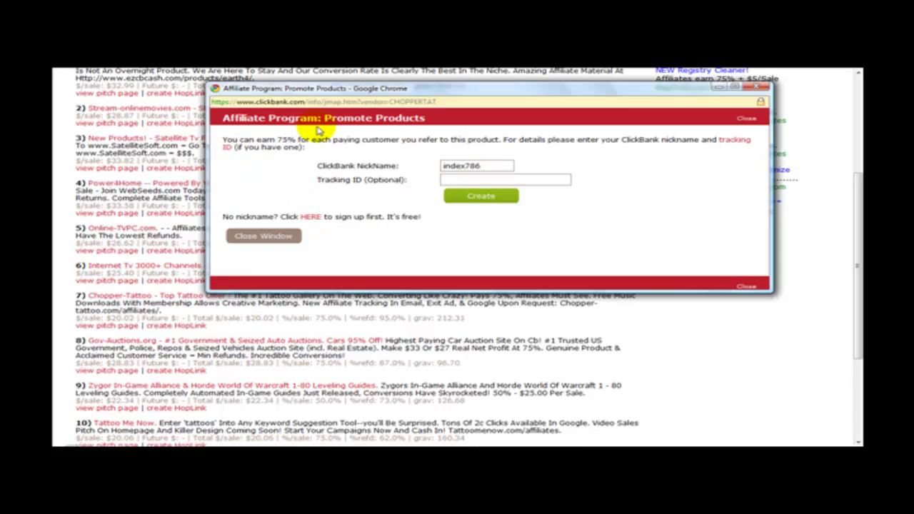
left_click_drag(350, 97, 302, 104)
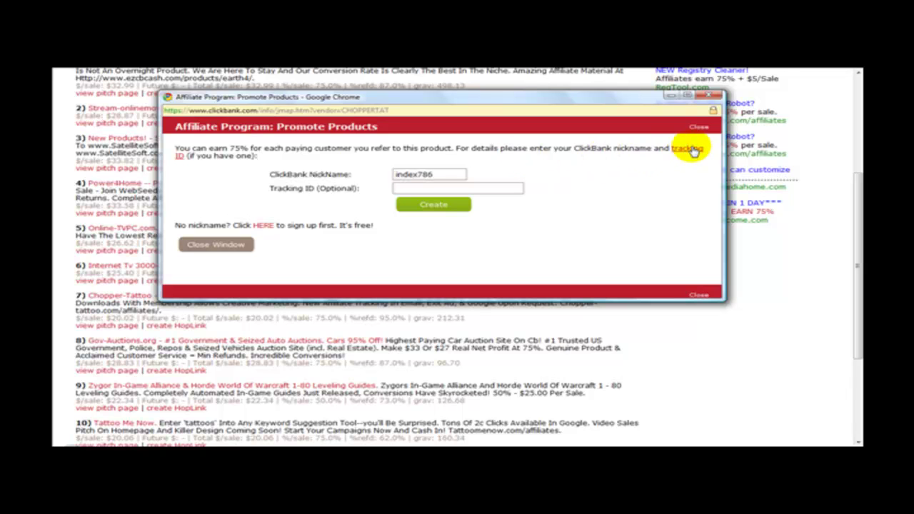
left_click(407, 188)
left_click_drag(440, 175, 375, 175)
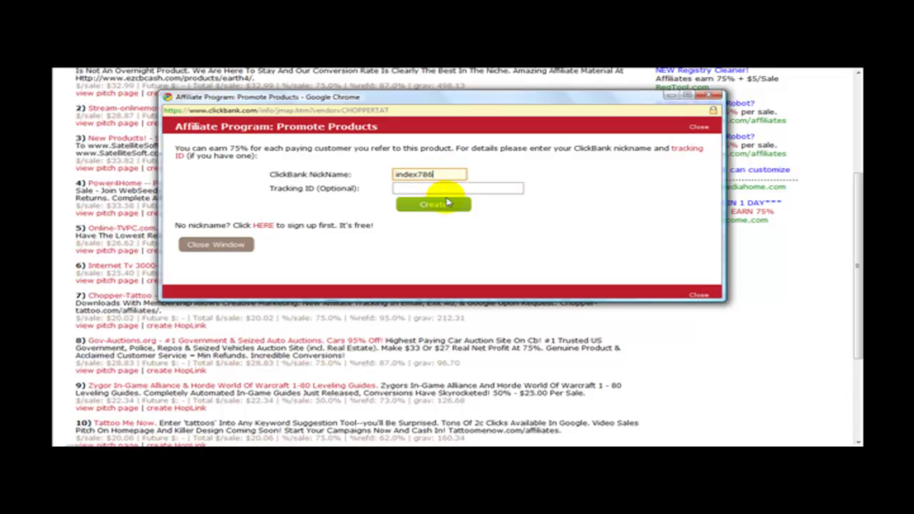
left_click(438, 205)
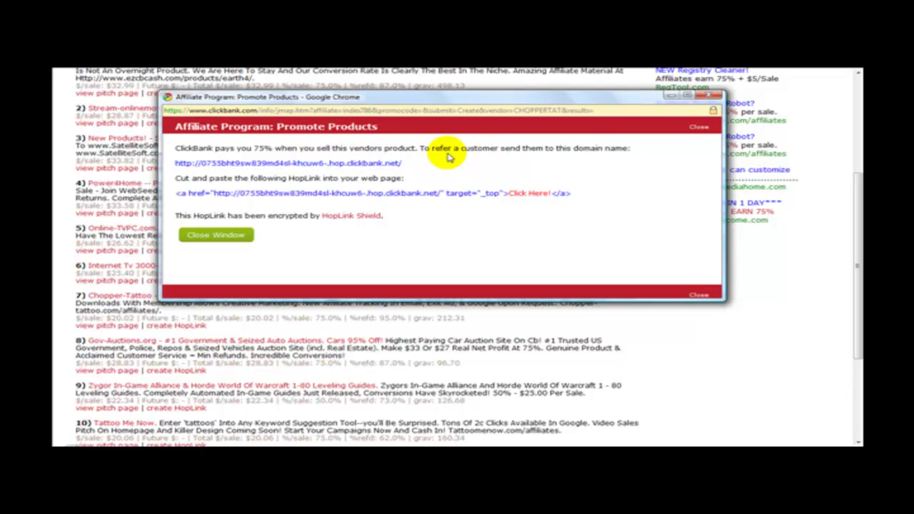
Copy the generated HopLink web address for referring customers to the product
left_click_drag(404, 165, 169, 164)
right_click(187, 170)
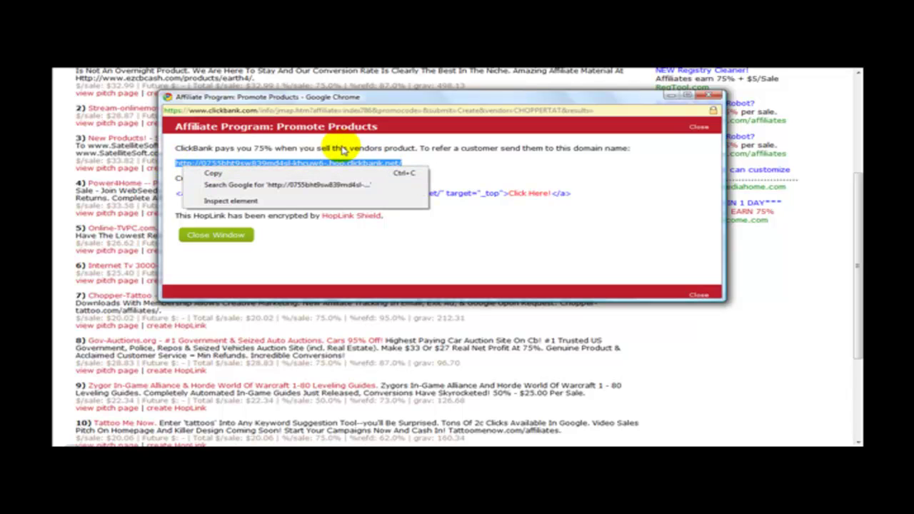
left_click(291, 172)
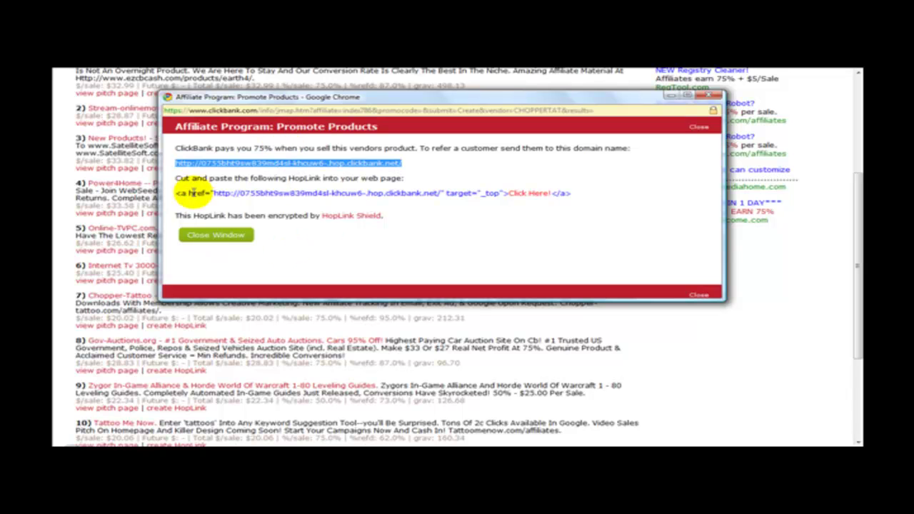
left_click(336, 187)
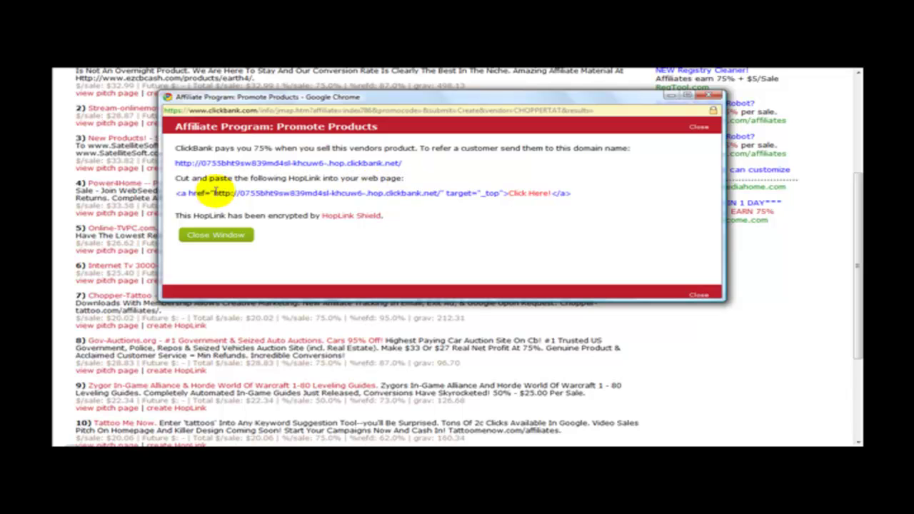
Highlight the HopLink's HTML code and its web address for inspection, and close the HopLink window
left_click_drag(176, 193, 511, 193)
left_click(500, 228)
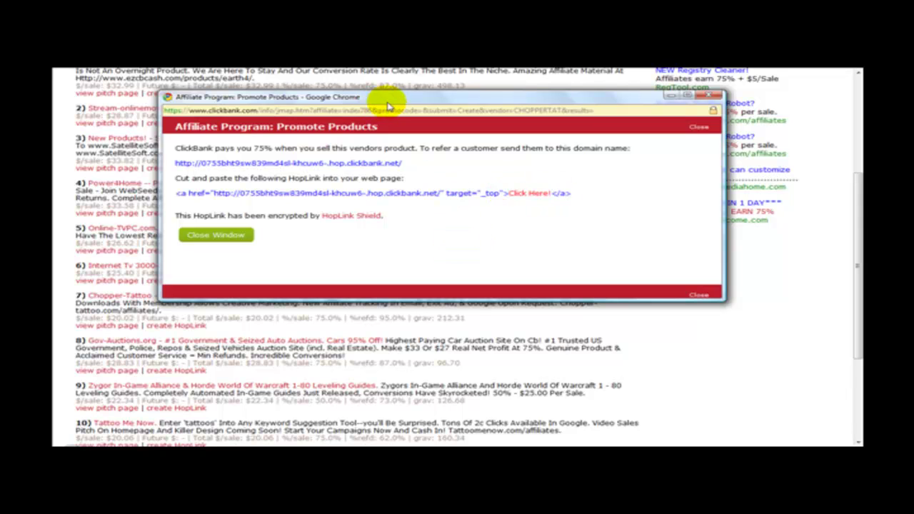
left_click_drag(388, 106, 443, 131)
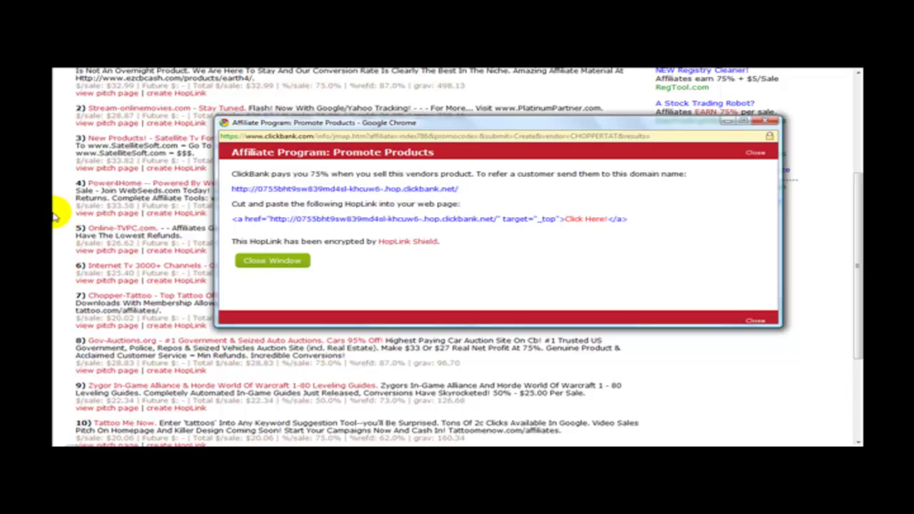
left_click_drag(471, 190, 230, 187)
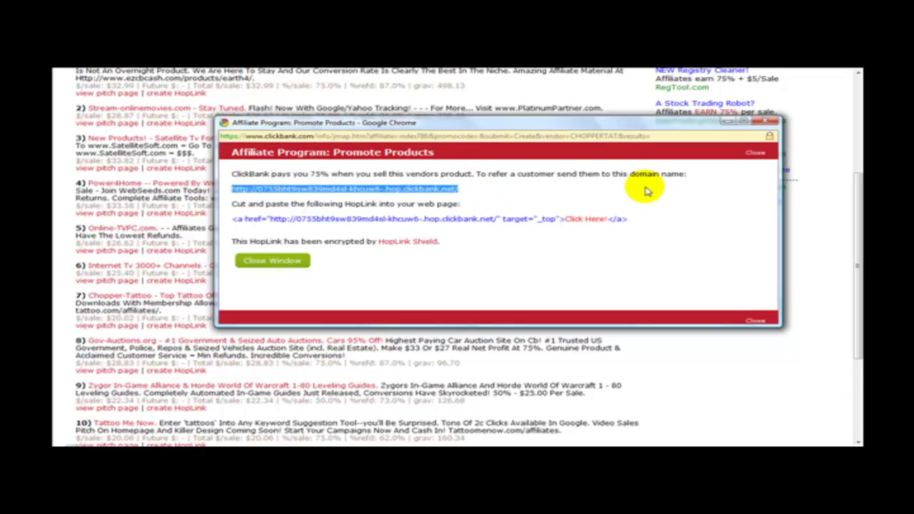
left_click(770, 127)
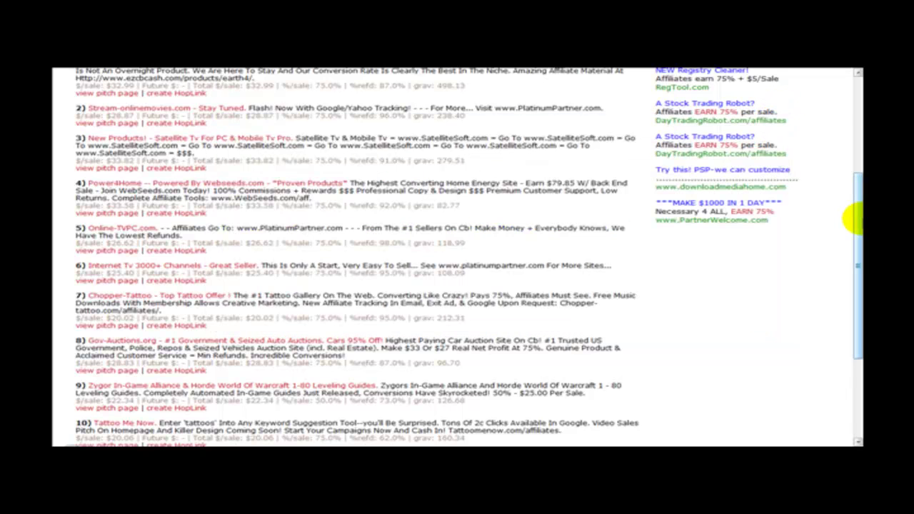
left_click_drag(856, 220, 841, 125)
scroll(840, 244, "down", 5)
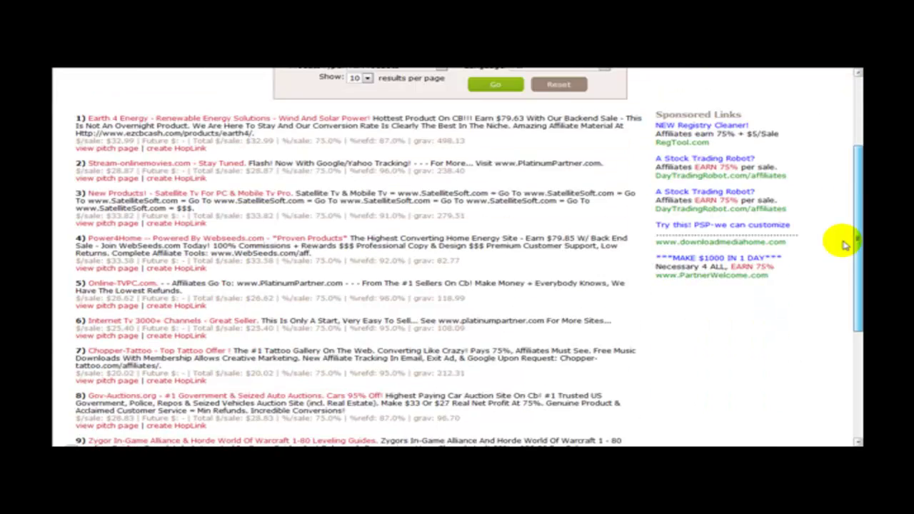
scroll(634, 288, "up", 5)
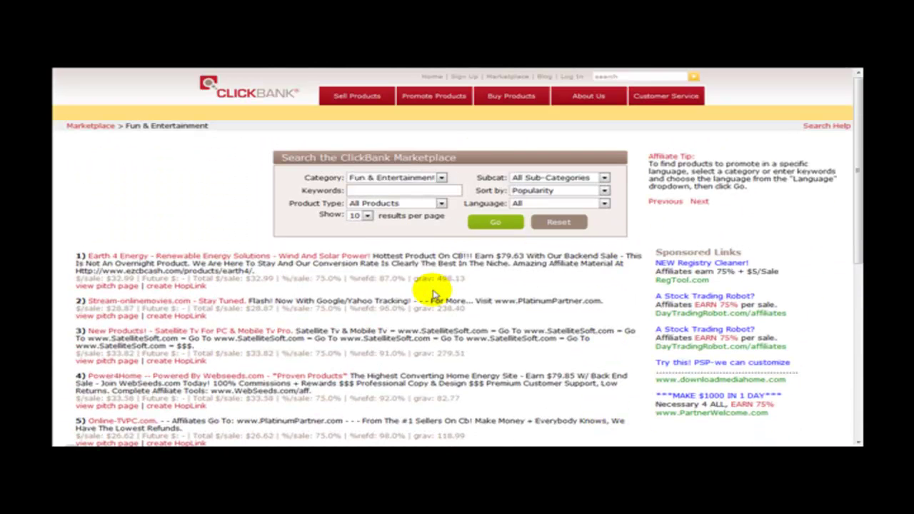